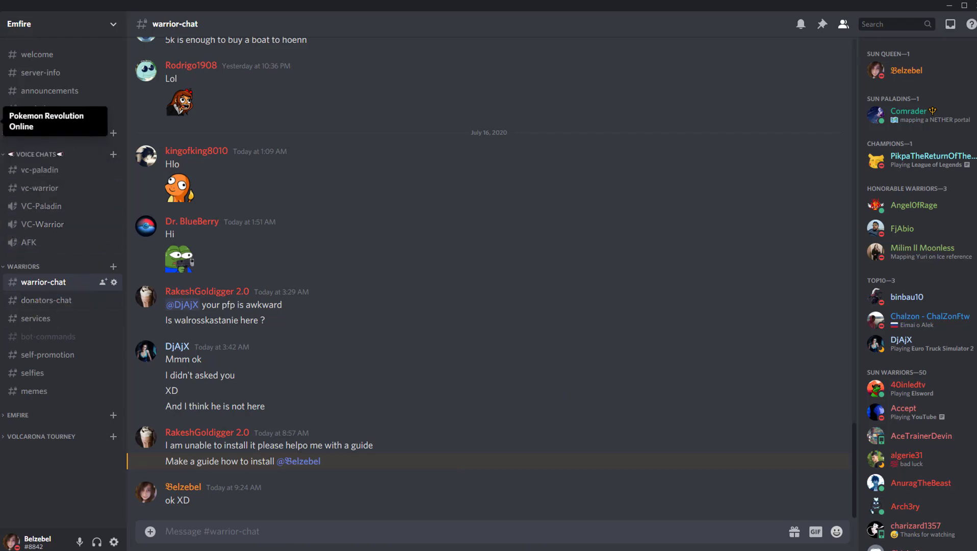
Step: In the Pokemon Revolution Online Discord server, browse #test-chat, then open #announcements with the TEST CLIENTS post
{"action": "left_click", "coordinate": [2, 120]}
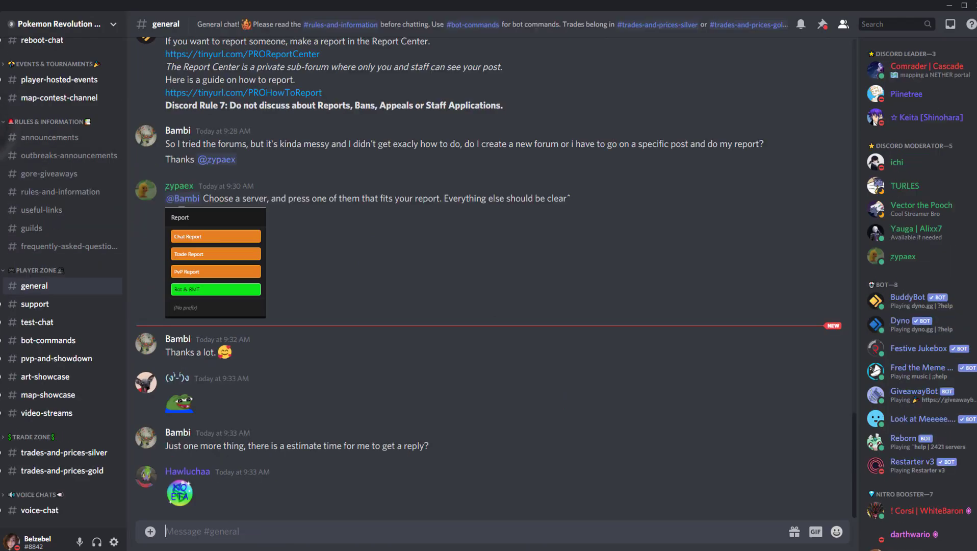
{"action": "left_click", "coordinate": [51, 323]}
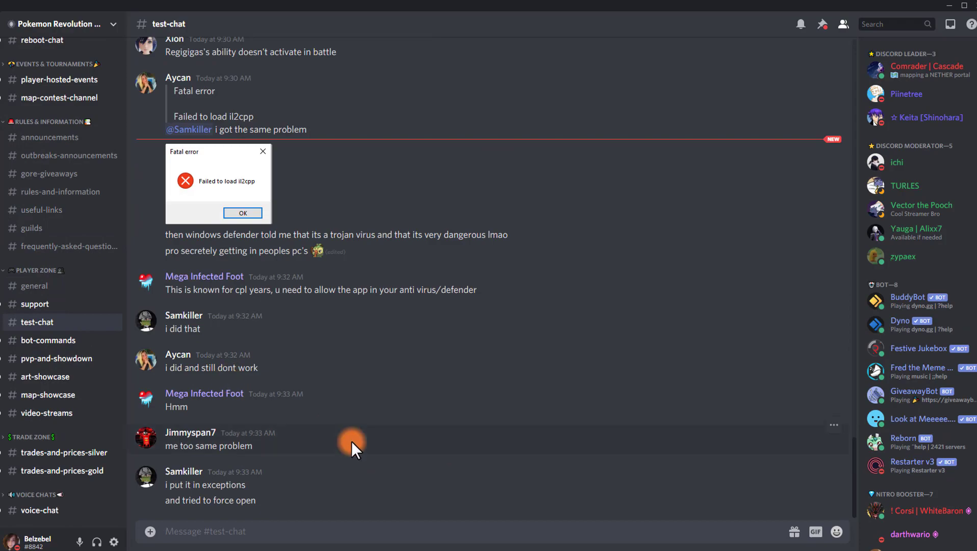
{"action": "scroll", "coordinate": [351, 441], "scroll_direction": "up", "scroll_amount": 2}
{"action": "scroll", "coordinate": [346, 441], "scroll_direction": "up", "scroll_amount": 3}
{"action": "scroll", "coordinate": [337, 441], "scroll_direction": "up", "scroll_amount": 3}
{"action": "scroll", "coordinate": [337, 442], "scroll_direction": "up", "scroll_amount": 3}
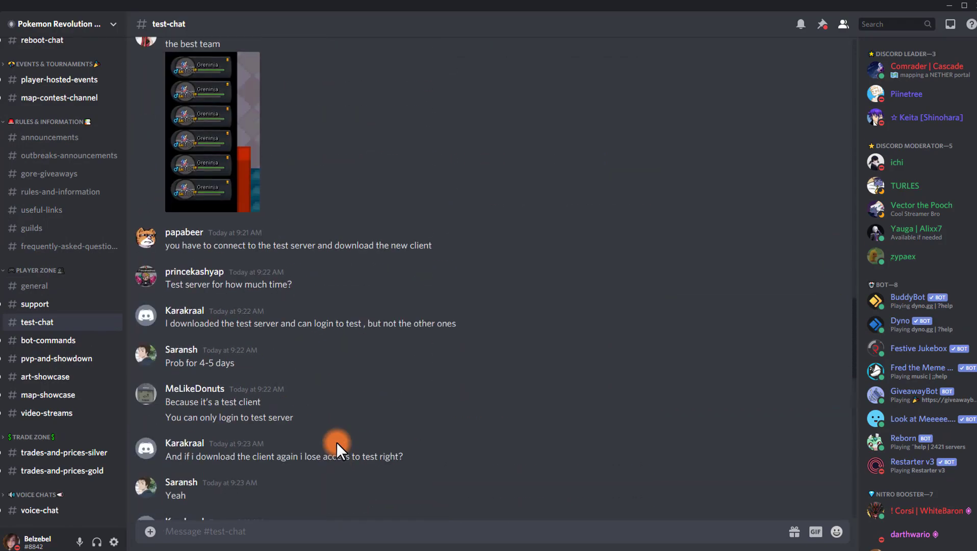
{"action": "scroll", "coordinate": [337, 442], "scroll_direction": "up", "scroll_amount": 3}
{"action": "scroll", "coordinate": [336, 438], "scroll_direction": "down", "scroll_amount": 3}
{"action": "scroll", "coordinate": [330, 415], "scroll_direction": "down", "scroll_amount": 1}
{"action": "scroll", "coordinate": [327, 401], "scroll_direction": "down", "scroll_amount": 3}
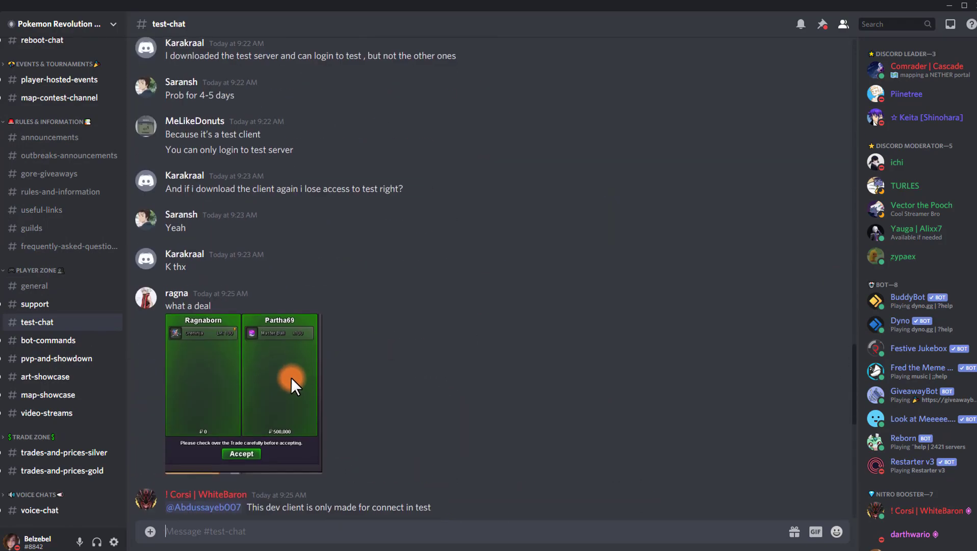
{"action": "scroll", "coordinate": [291, 377], "scroll_direction": "down", "scroll_amount": 4}
{"action": "scroll", "coordinate": [290, 377], "scroll_direction": "down", "scroll_amount": 2}
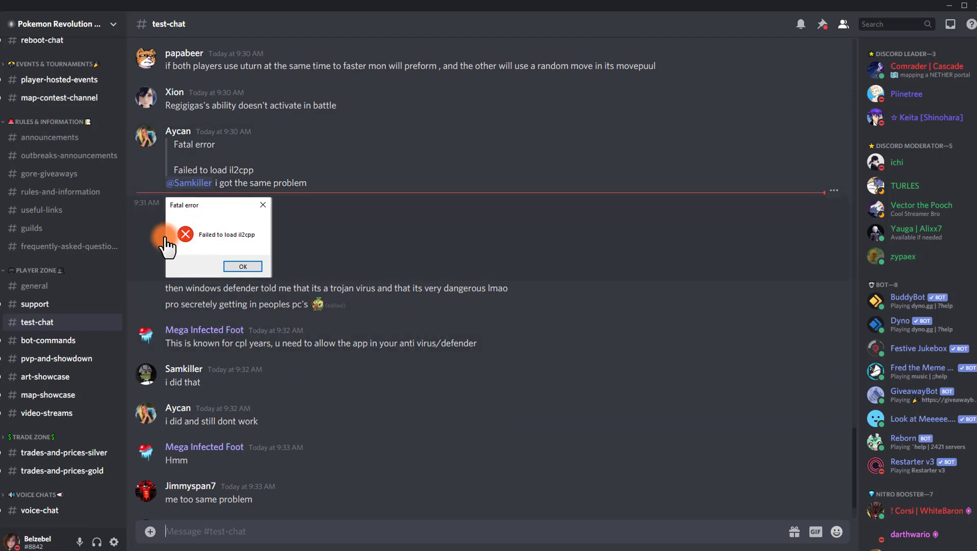
{"action": "scroll", "coordinate": [243, 275], "scroll_direction": "down", "scroll_amount": 1}
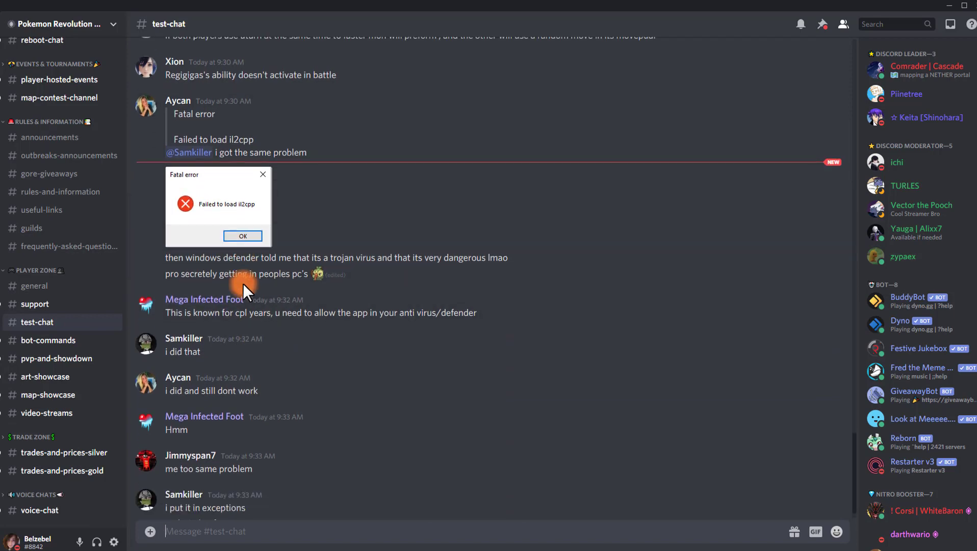
{"action": "scroll", "coordinate": [243, 281], "scroll_direction": "down", "scroll_amount": 4}
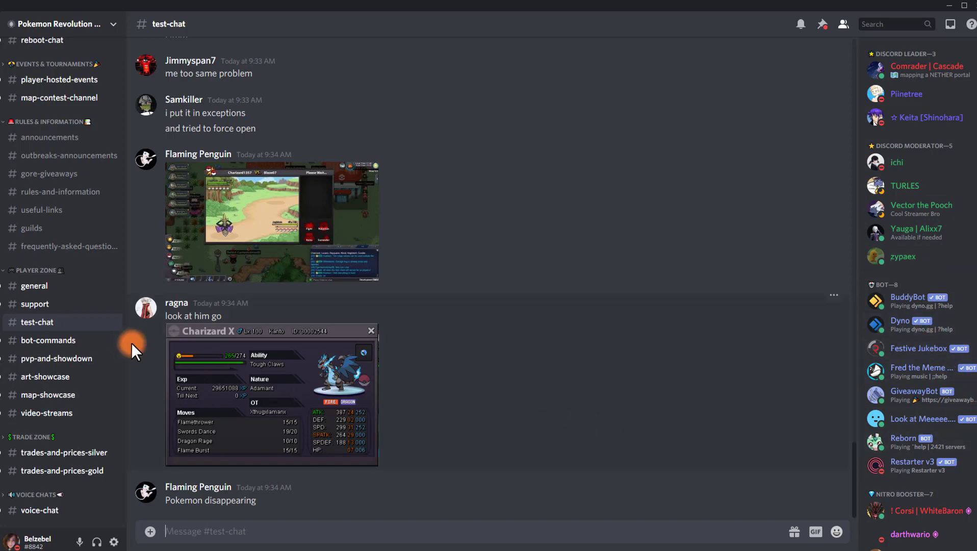
{"action": "scroll", "coordinate": [60, 391], "scroll_direction": "up", "scroll_amount": 2}
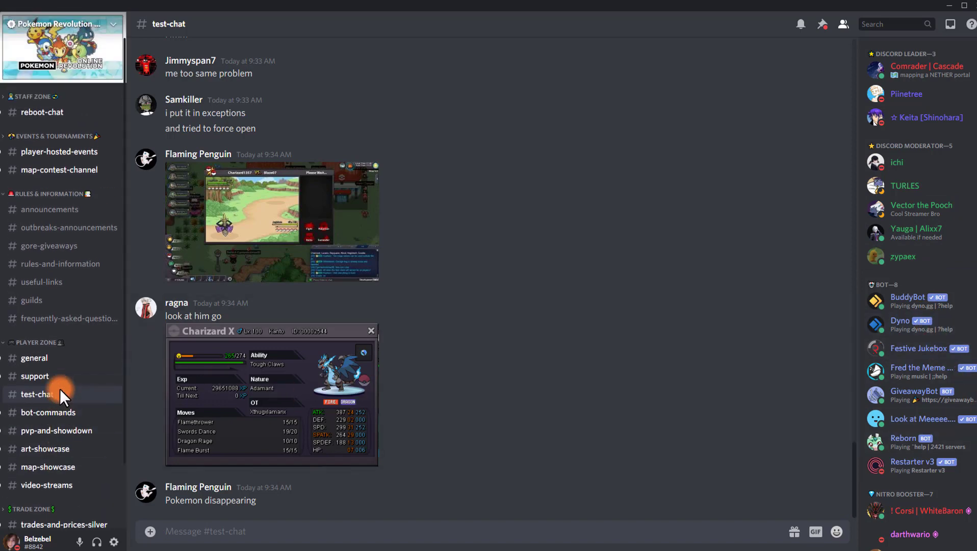
{"action": "scroll", "coordinate": [60, 394], "scroll_direction": "down", "scroll_amount": 2}
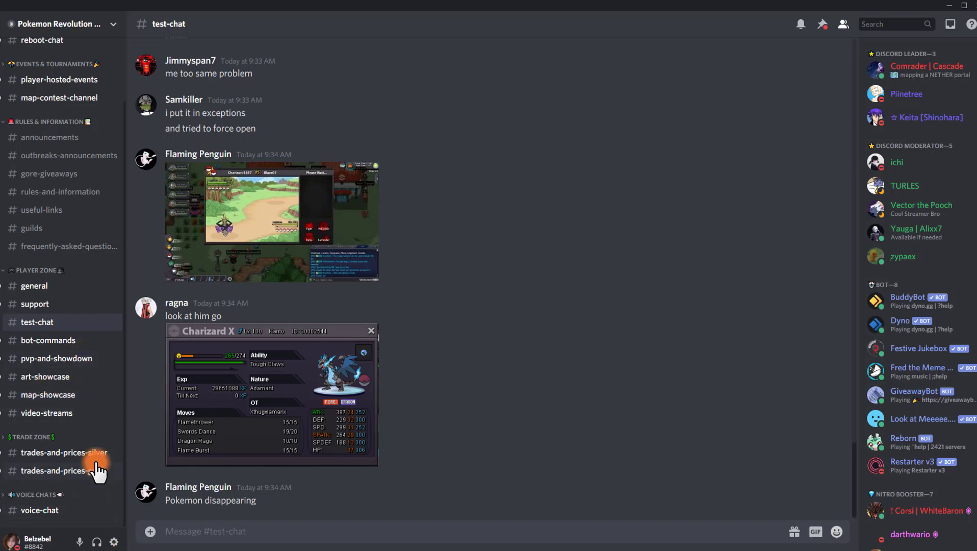
{"action": "left_click", "coordinate": [64, 149]}
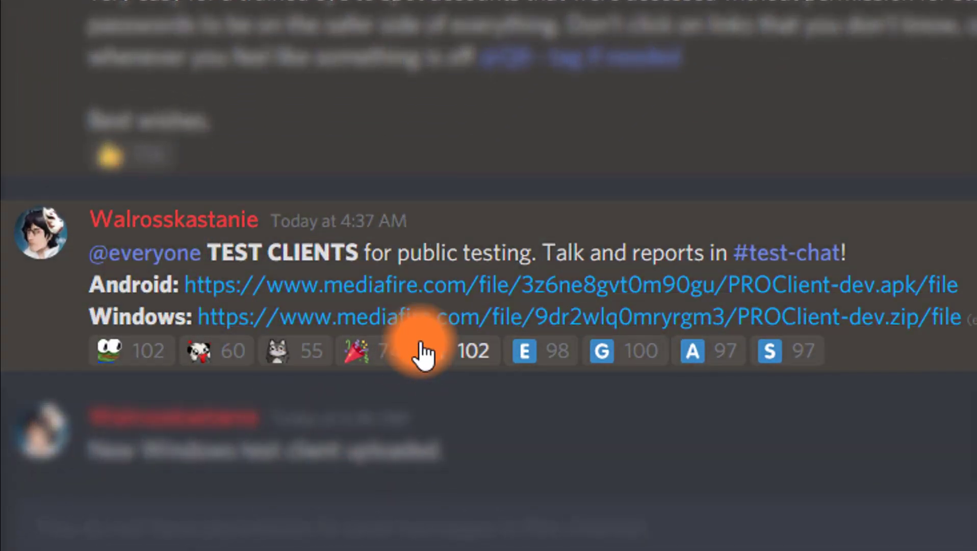
Step: Download PROClient-dev.zip from the Windows MediaFire link and show it in the downloads list
{"action": "left_click", "coordinate": [429, 325]}
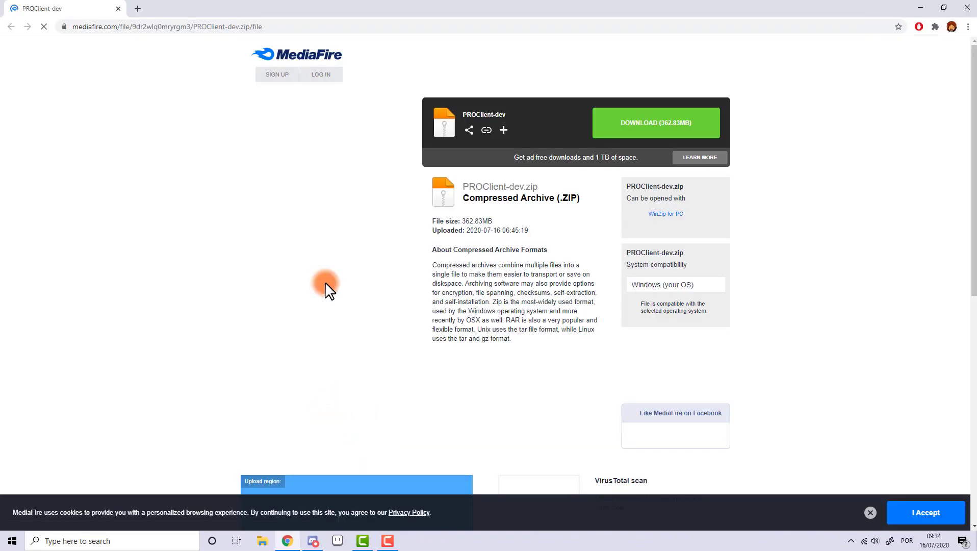
{"action": "left_click", "coordinate": [650, 124]}
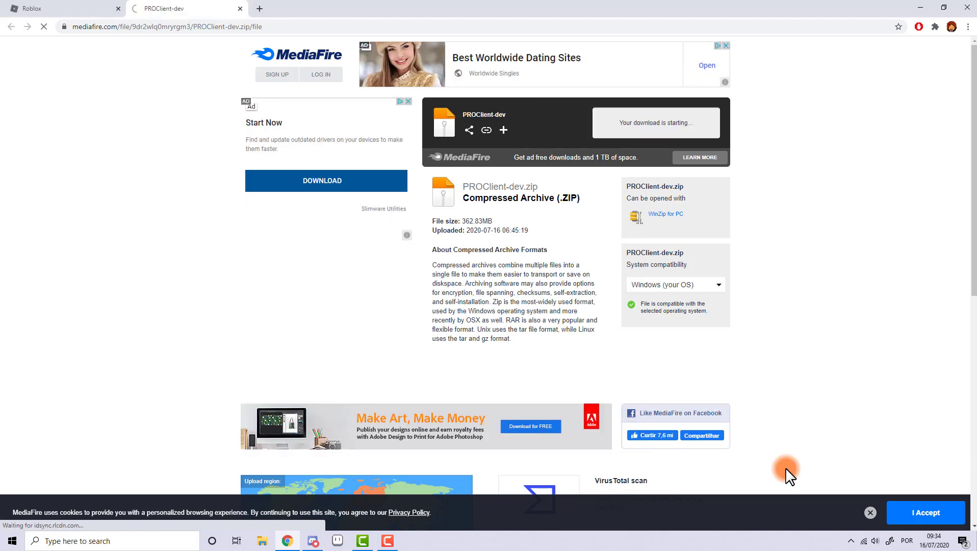
{"action": "left_click", "coordinate": [911, 521]}
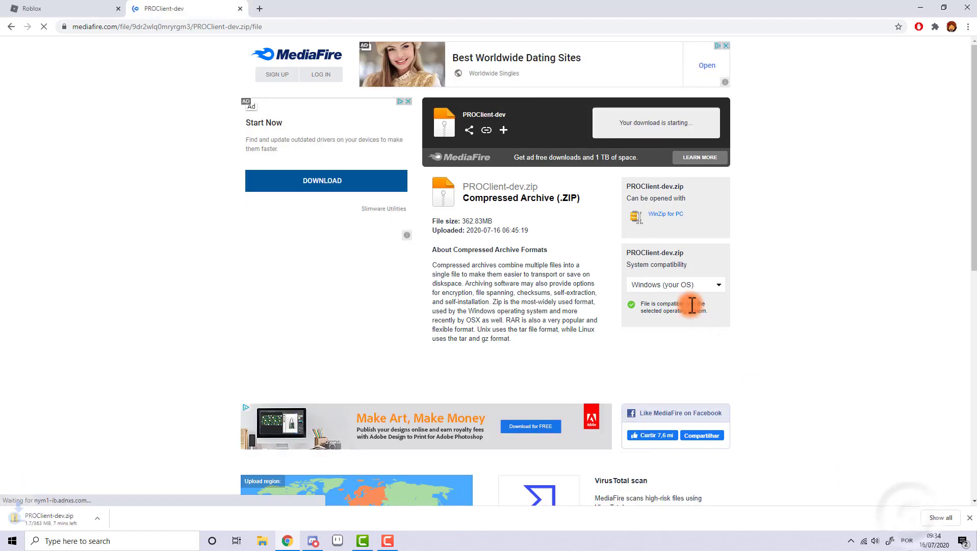
{"action": "left_click", "coordinate": [940, 516]}
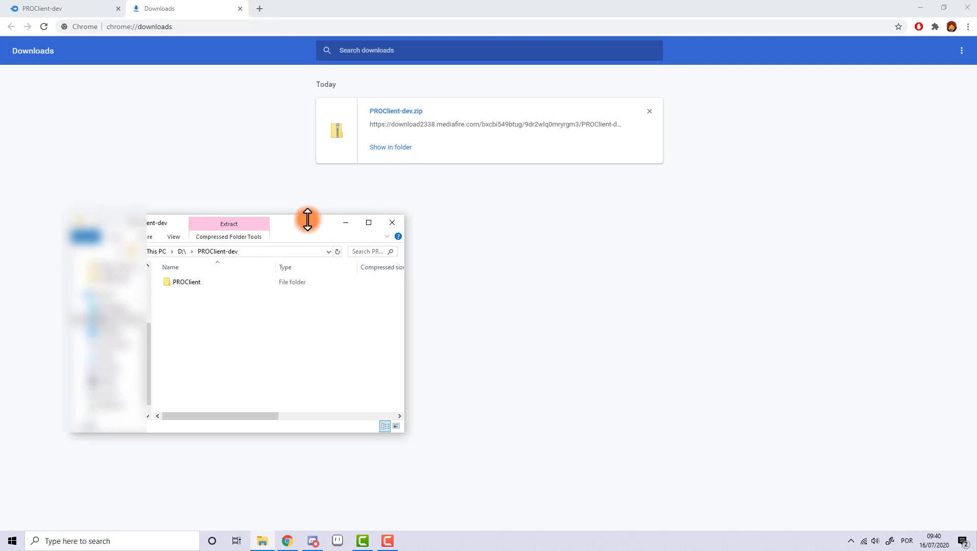
Step: Browse the zip's PROClient and PROClient_Data folders, then try running PROClient directly from the archive
{"action": "left_click_drag", "start_coordinate": [299, 218], "coordinate": [295, 202]}
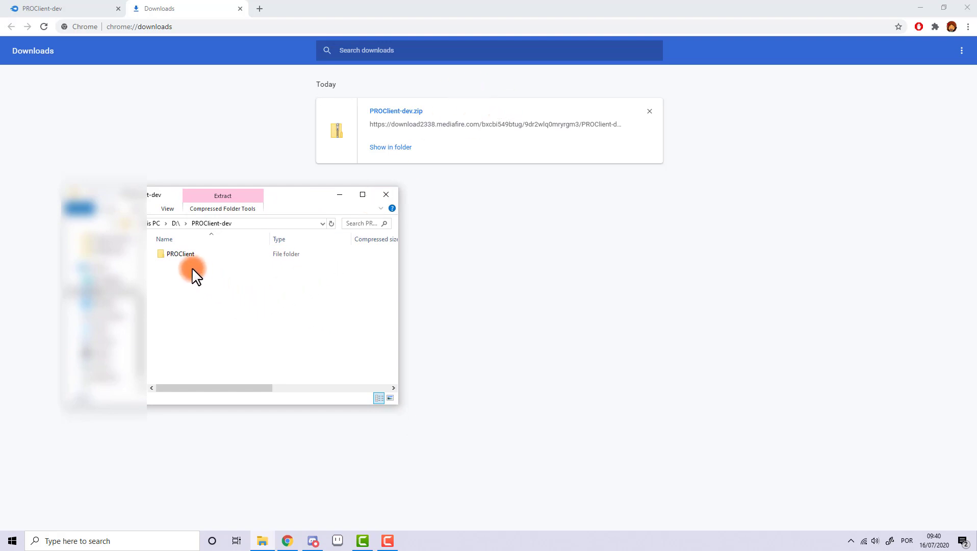
{"action": "double_click", "coordinate": [178, 254]}
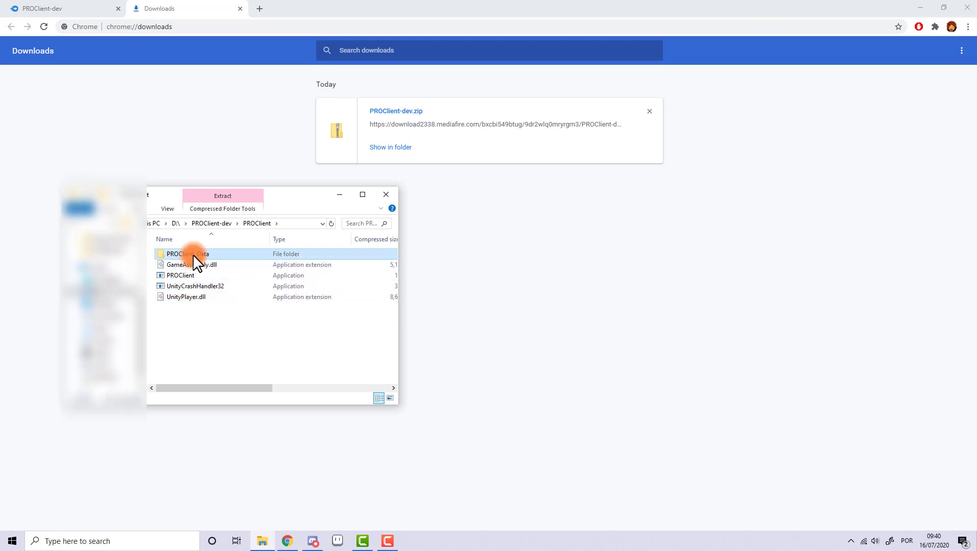
{"action": "double_click", "coordinate": [194, 254]}
{"action": "key", "text": "BackSpace"}
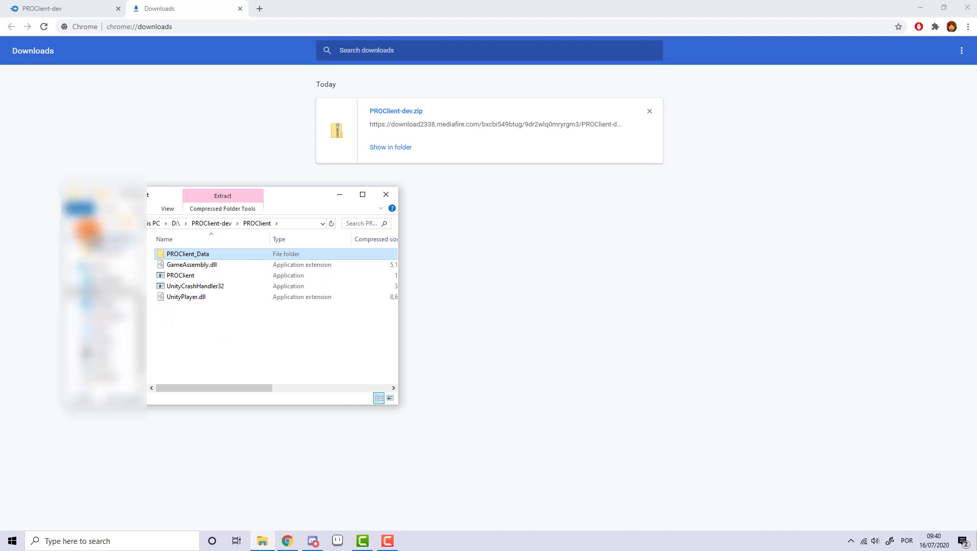
{"action": "left_click", "coordinate": [201, 328]}
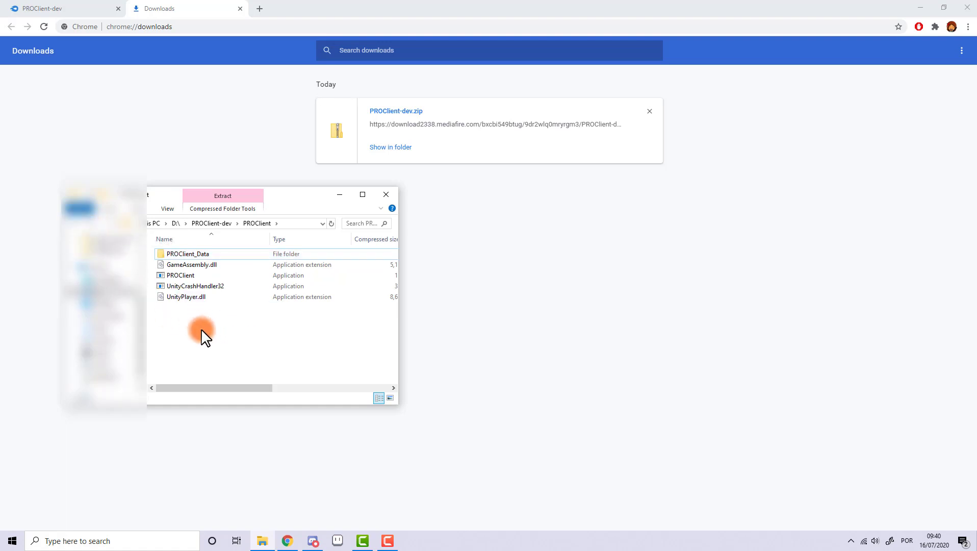
{"action": "left_click", "coordinate": [194, 272]}
{"action": "double_click", "coordinate": [194, 272]}
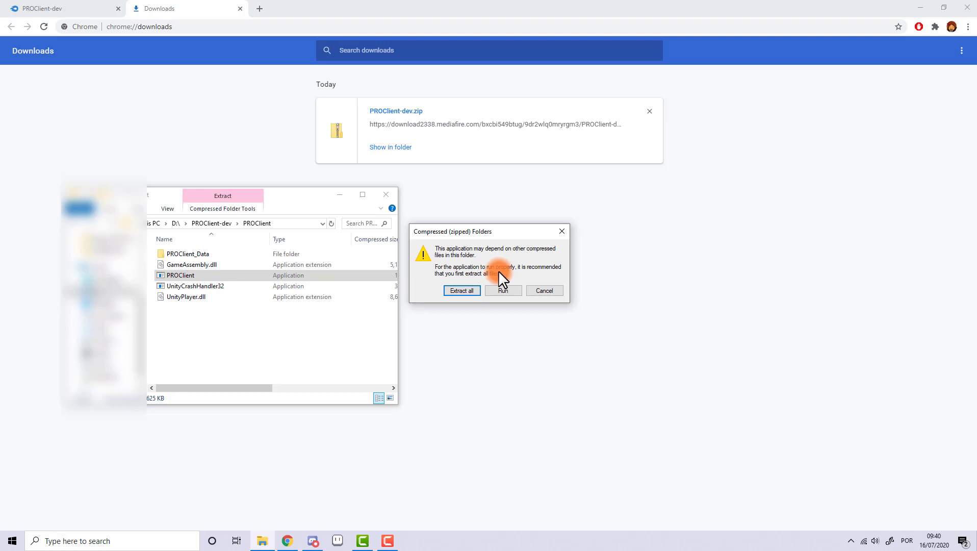
Step: Extract all files from the zip into D:\PROClient-dev
{"action": "left_click", "coordinate": [467, 289]}
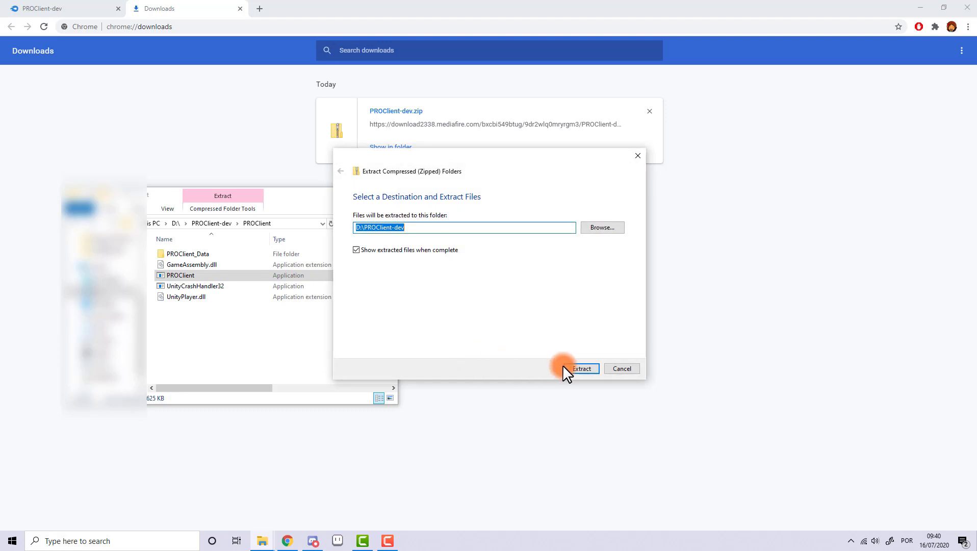
{"action": "left_click", "coordinate": [573, 368]}
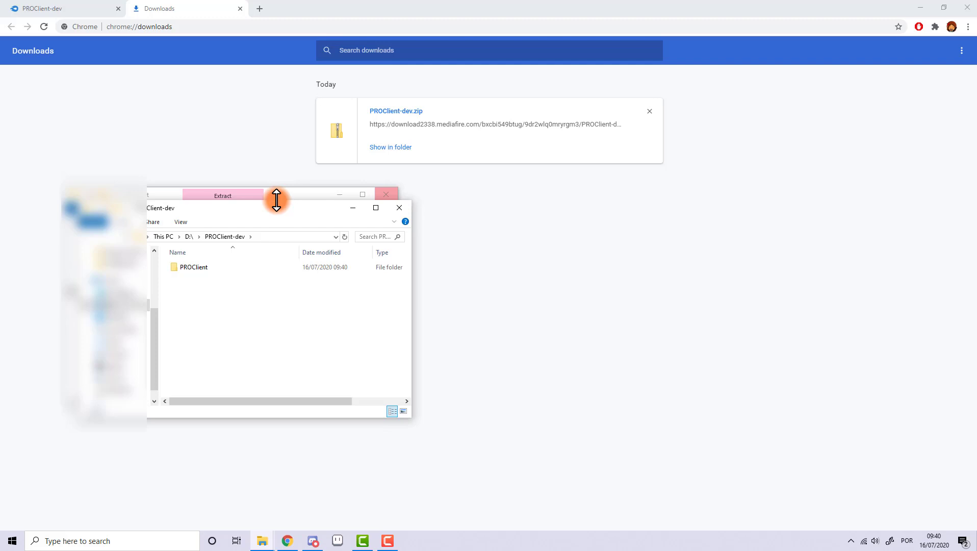
Step: Launch PROClient from the extracted folder, choosing More info and Run anyway at SmartScreen
{"action": "left_click_drag", "start_coordinate": [275, 200], "coordinate": [608, 205]}
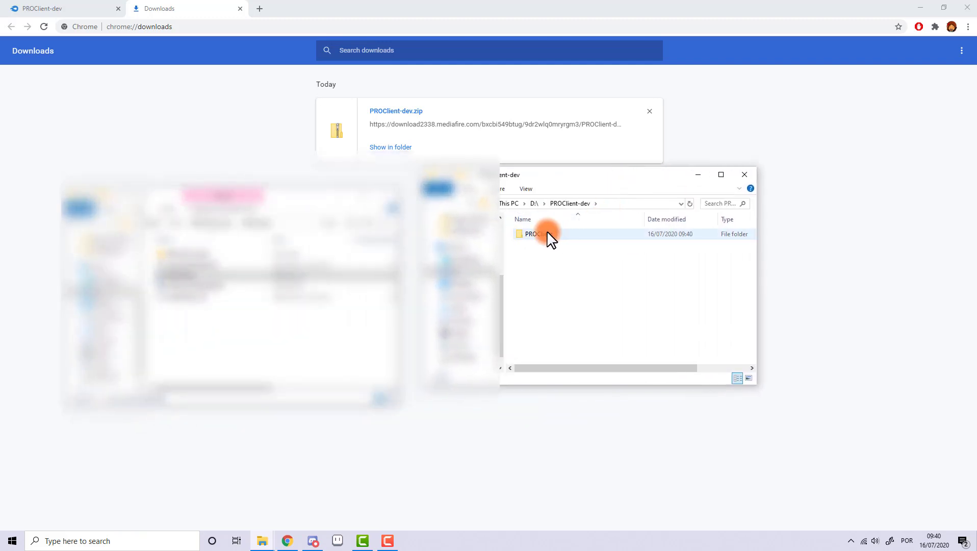
{"action": "left_click", "coordinate": [547, 232]}
{"action": "double_click", "coordinate": [547, 232]}
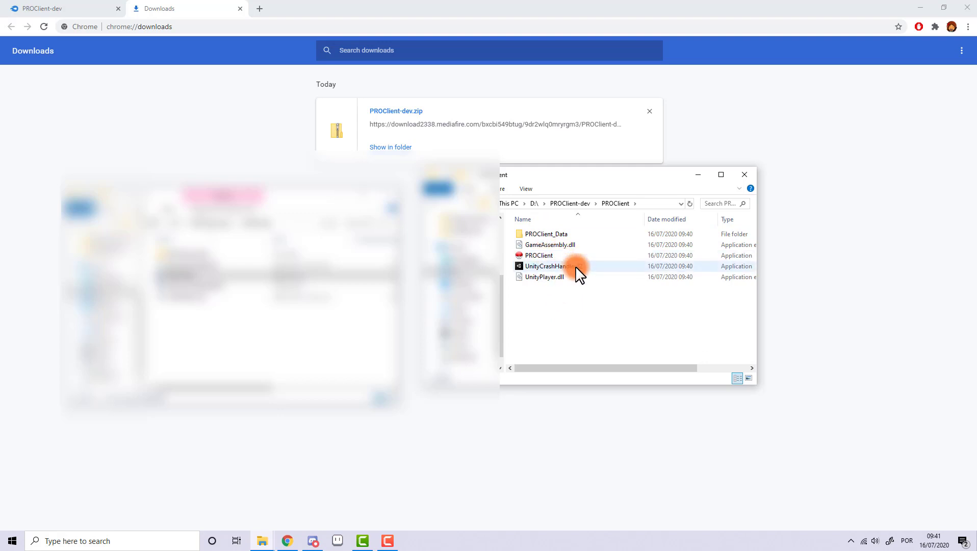
{"action": "left_click", "coordinate": [541, 254]}
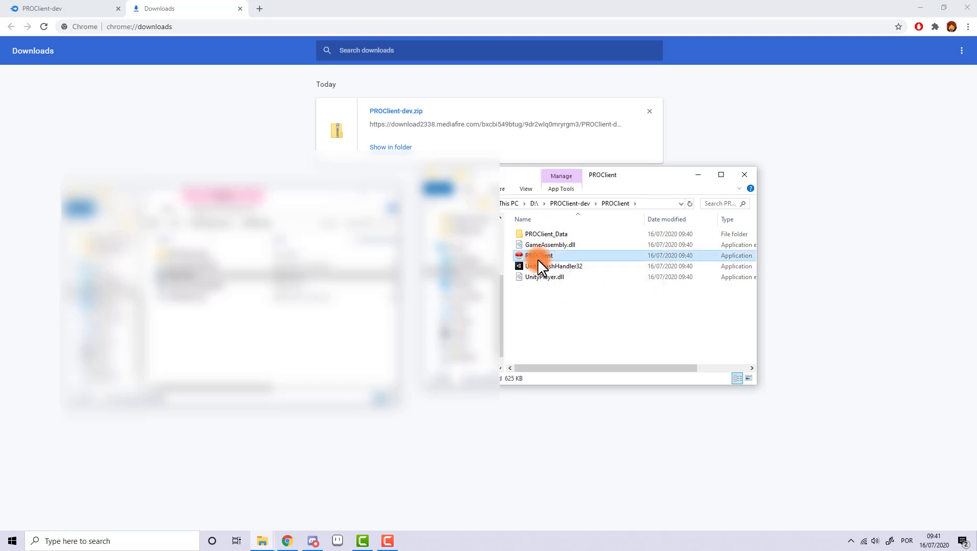
{"action": "double_click", "coordinate": [544, 254]}
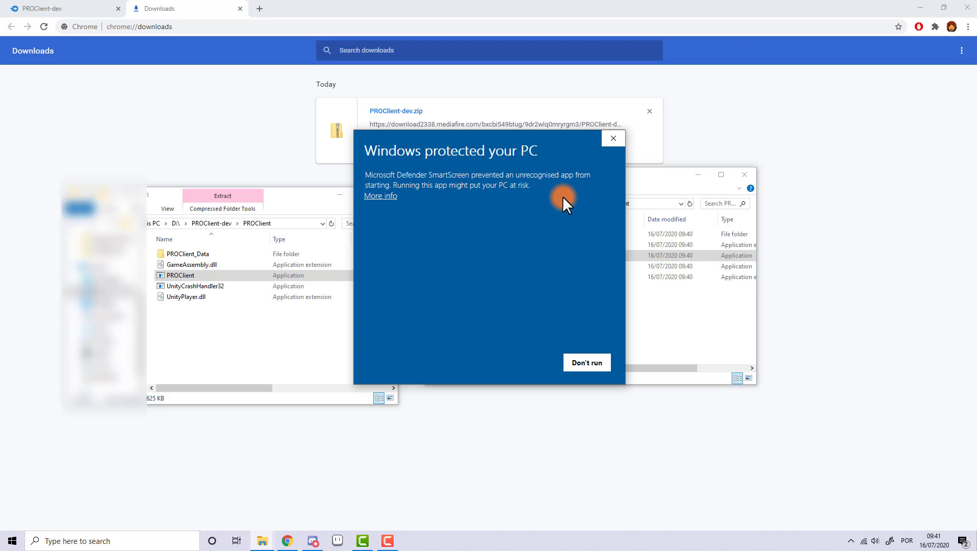
{"action": "left_click", "coordinate": [381, 196]}
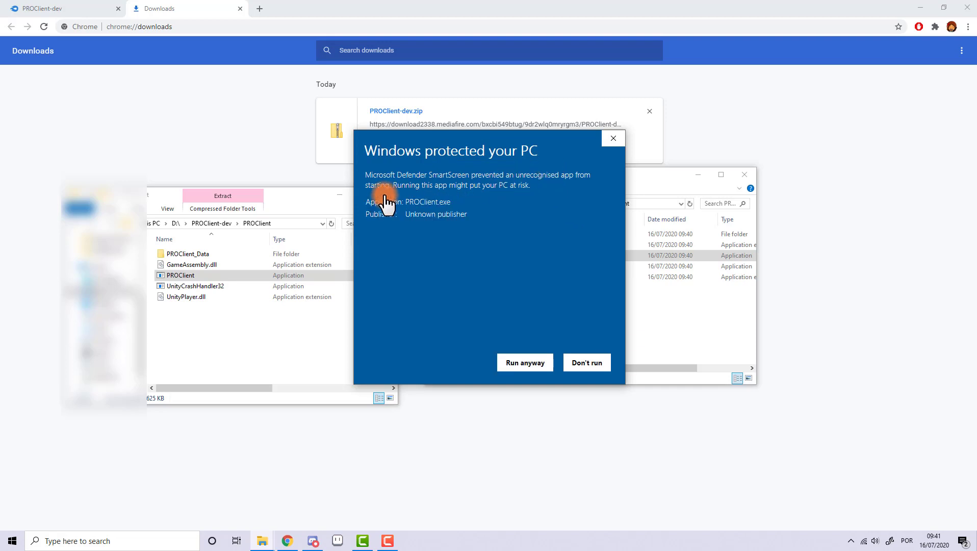
{"action": "left_click", "coordinate": [524, 364]}
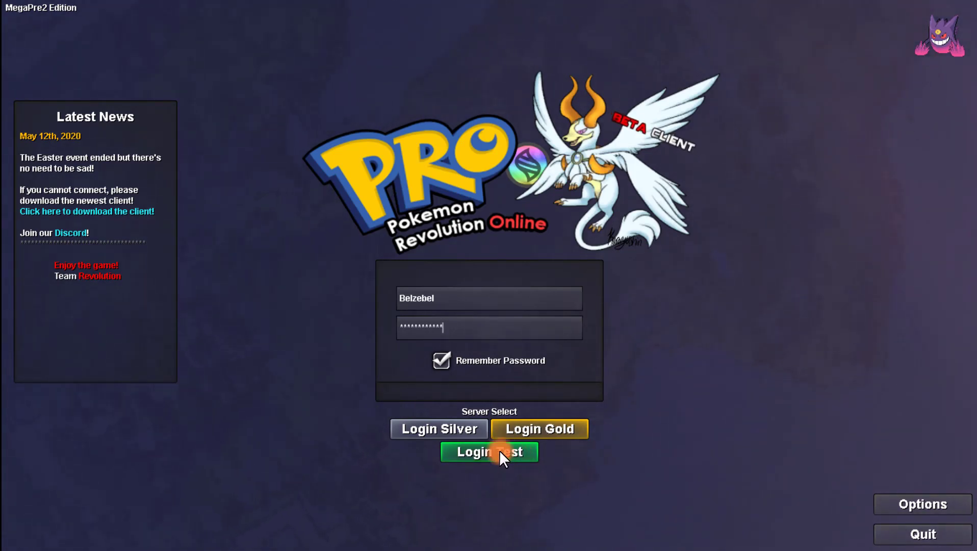
Step: Log in to the test server and walk the character north, south and west around MegaTest town
{"action": "left_click", "coordinate": [465, 452]}
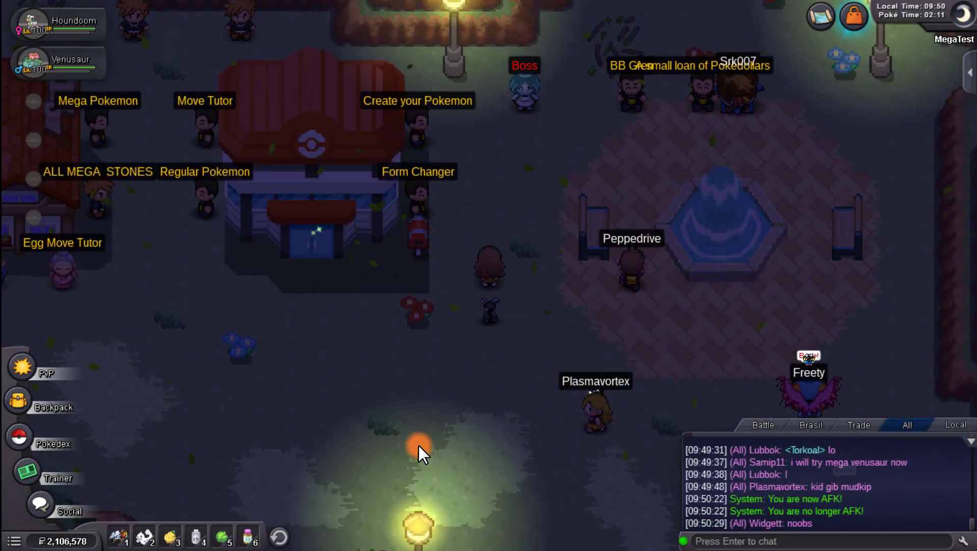
{"action": "key", "text": "Up"}
{"action": "key", "text": "Down"}
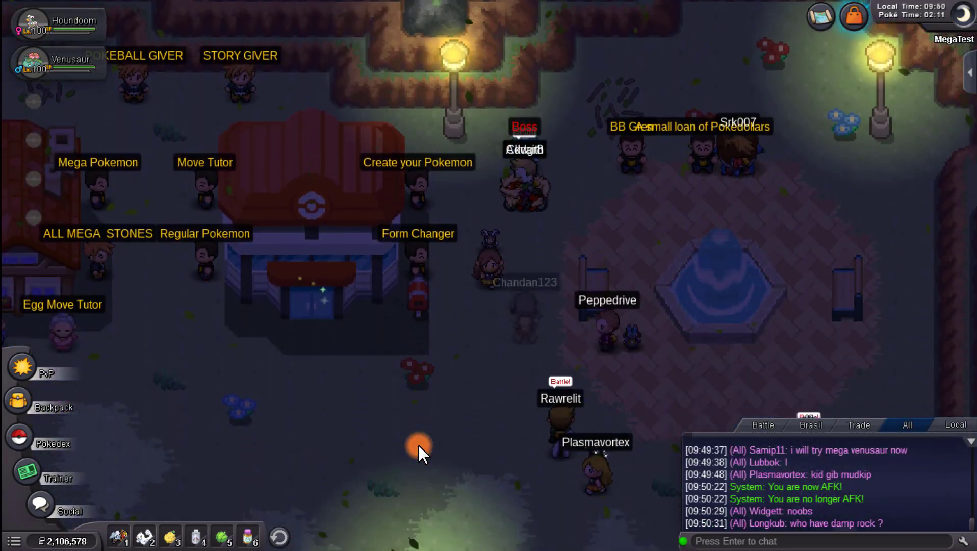
{"action": "key", "text": "Down"}
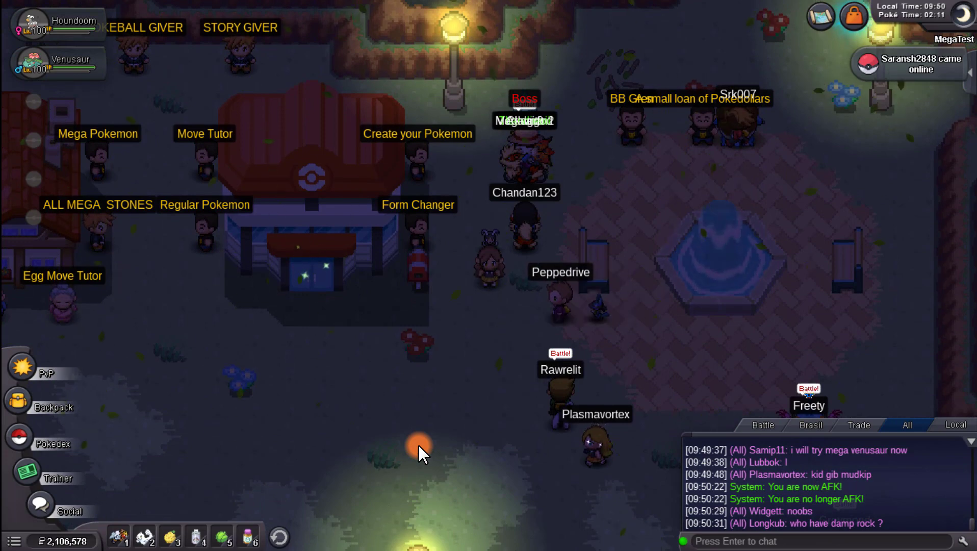
{"action": "key", "text": "Up"}
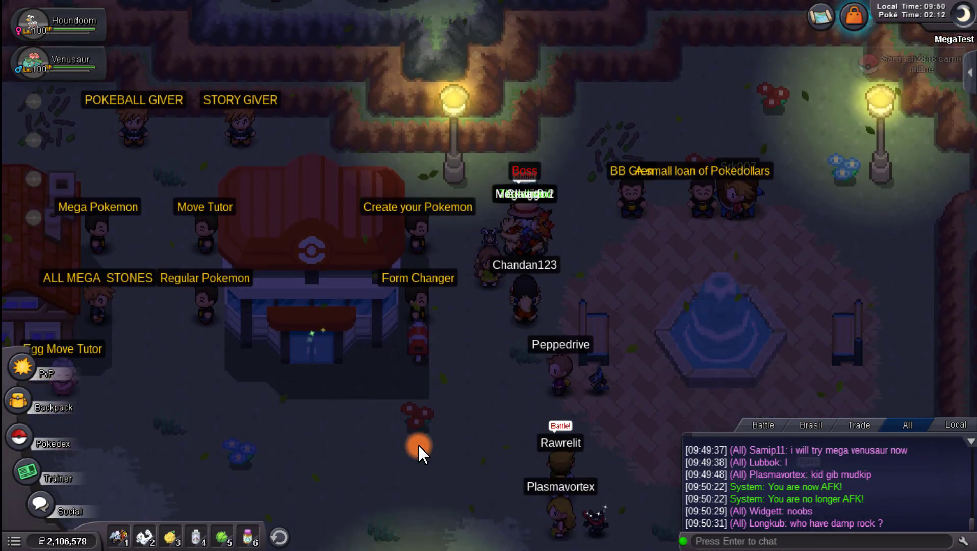
{"action": "key", "text": "Down"}
{"action": "key", "text": "Down"}
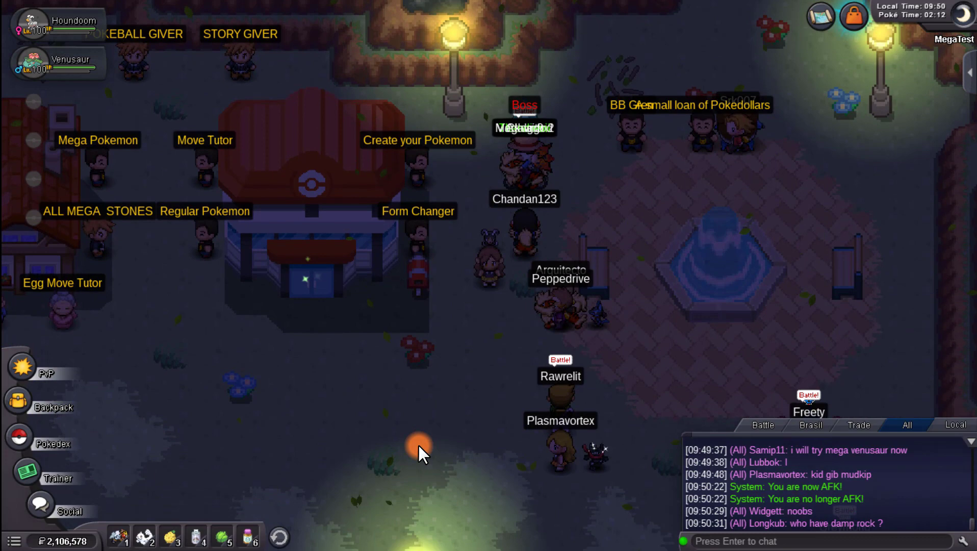
{"action": "key", "text": "Left"}
{"action": "key", "text": "Up"}
{"action": "key", "text": "Left"}
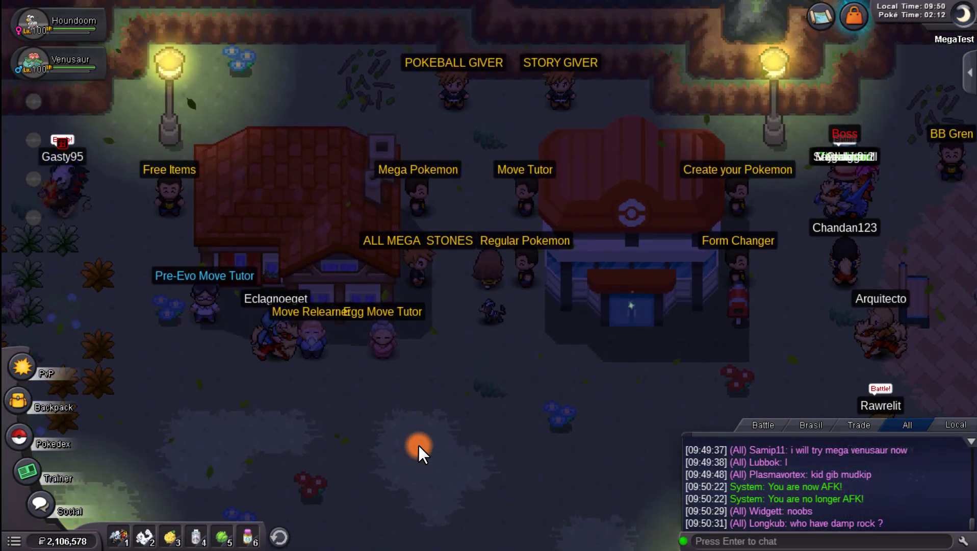
{"action": "key", "text": "Down"}
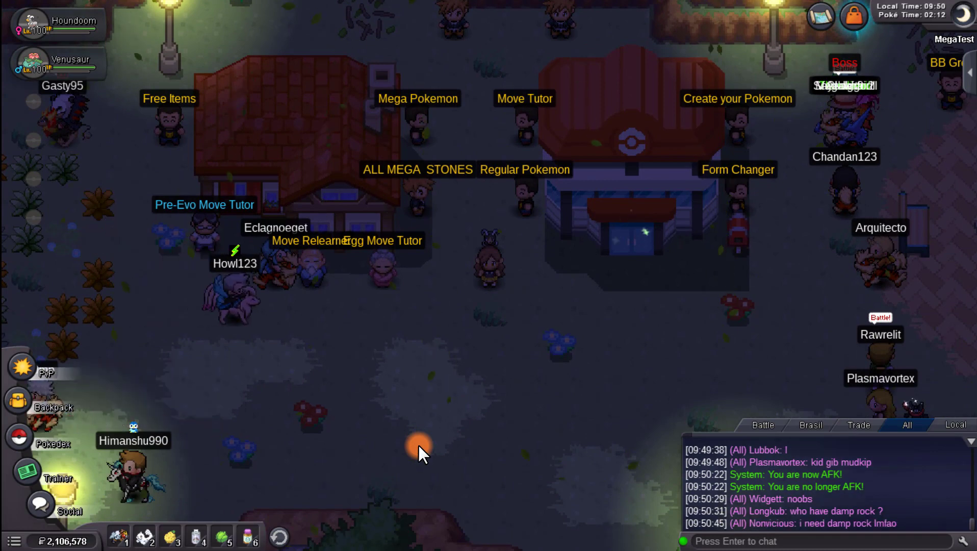
Step: Keep walking through town, ending by the Pokémon Center near the fountain plaza
{"action": "key", "text": "Up"}
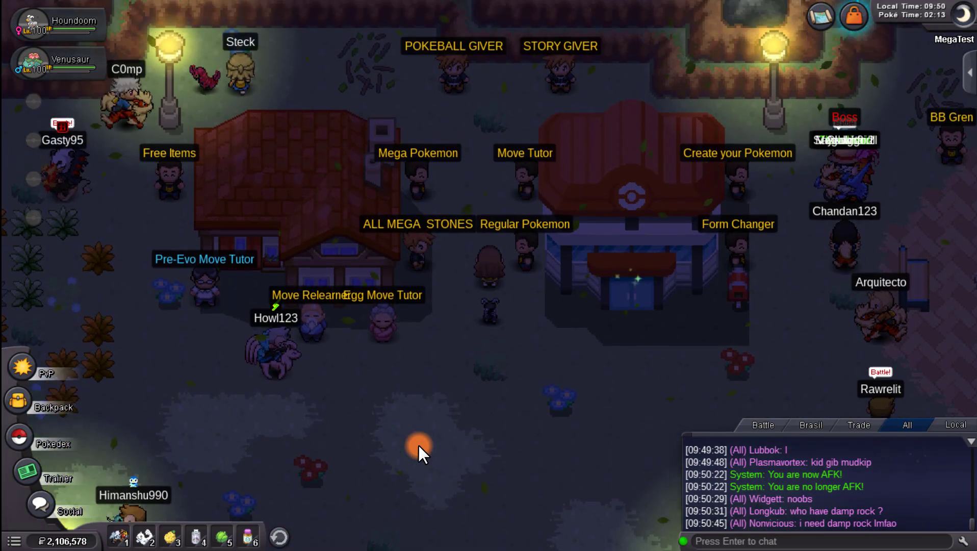
{"action": "key", "text": "Down"}
{"action": "key", "text": "Down"}
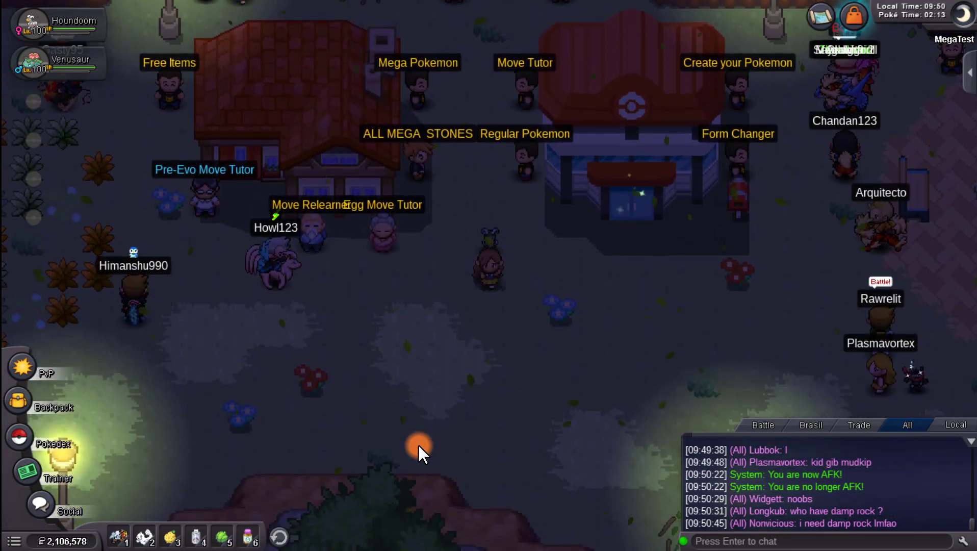
{"action": "key", "text": "Left"}
{"action": "key", "text": "Up"}
{"action": "key", "text": "Up"}
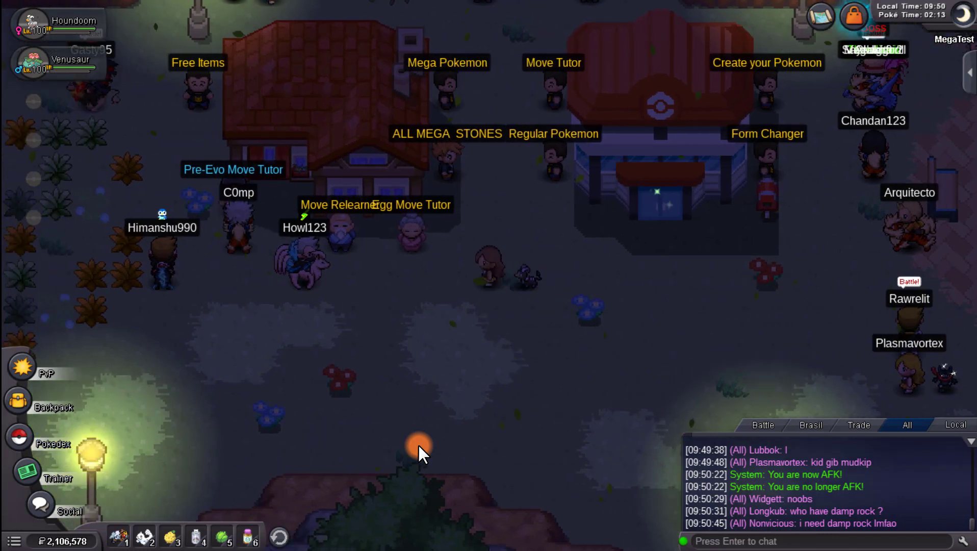
{"action": "key", "text": "Up"}
{"action": "key", "text": "Down"}
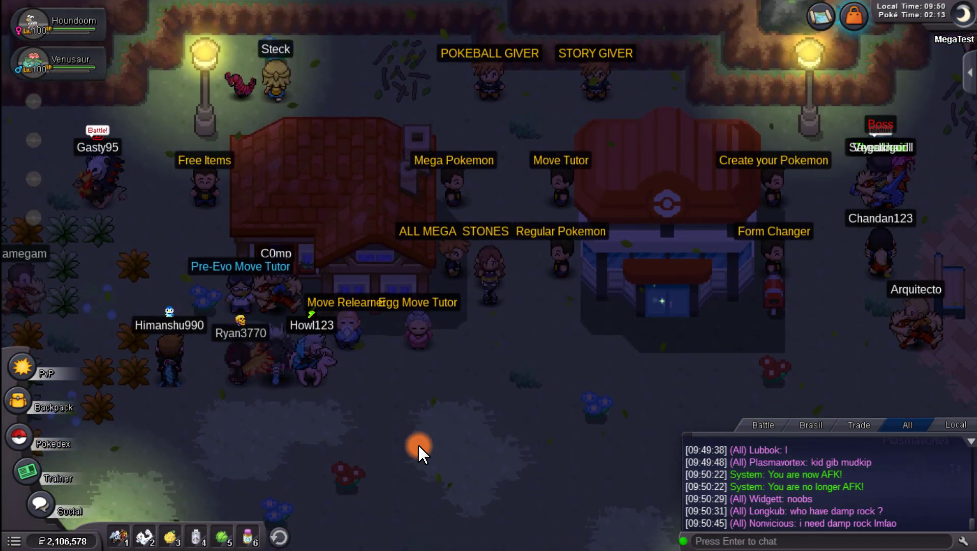
{"action": "key", "text": "Right"}
{"action": "key", "text": "Down"}
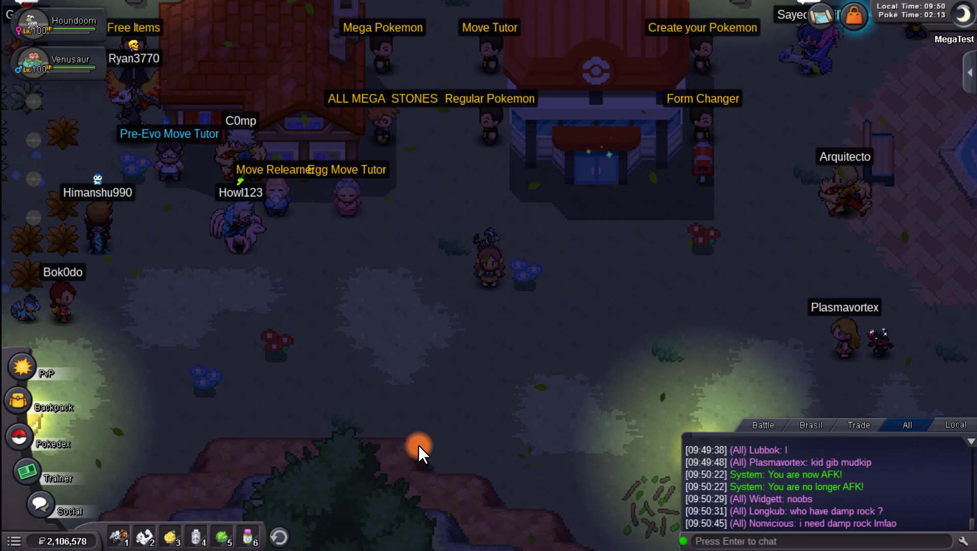
{"action": "key", "text": "Up"}
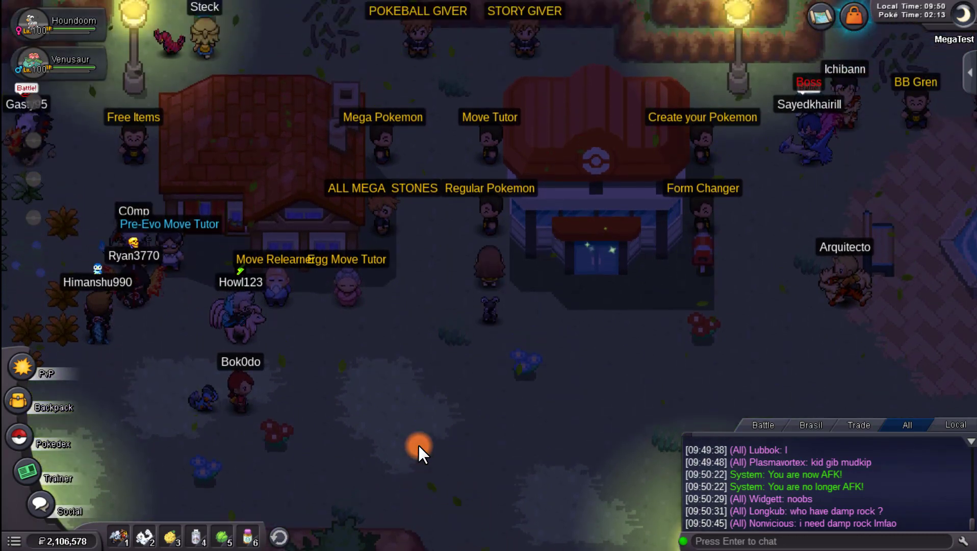
{"action": "key", "text": "Left"}
{"action": "key", "text": "Up"}
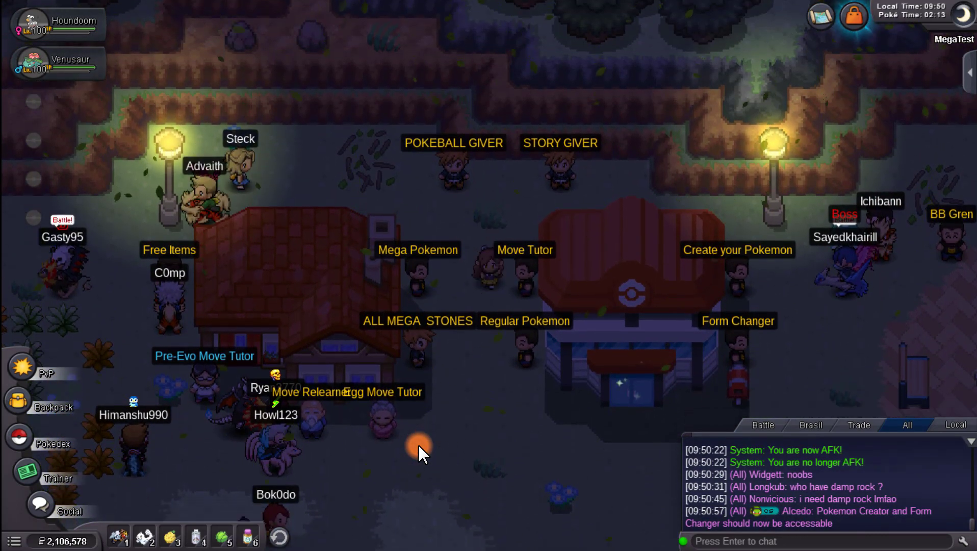
{"action": "key", "text": "Down"}
{"action": "key", "text": "Down"}
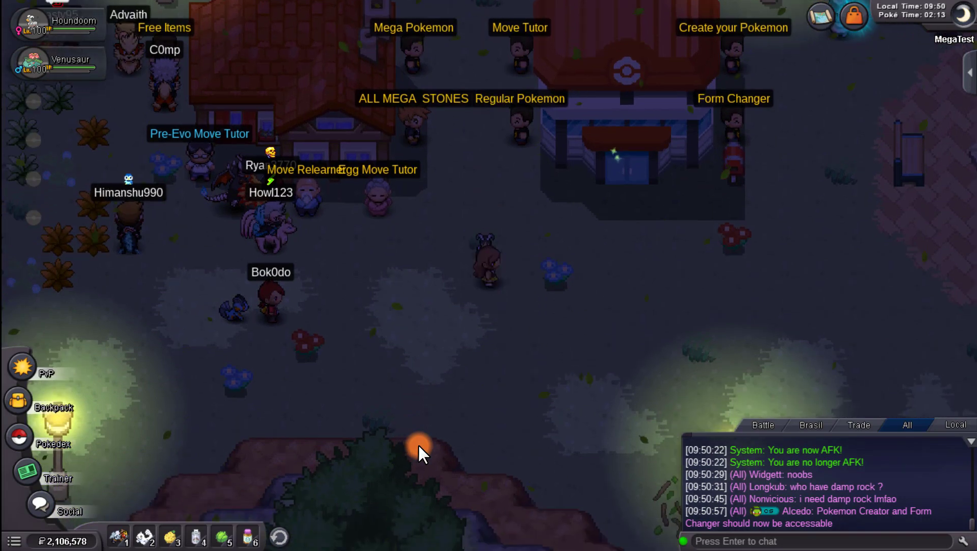
{"action": "key", "text": "Right"}
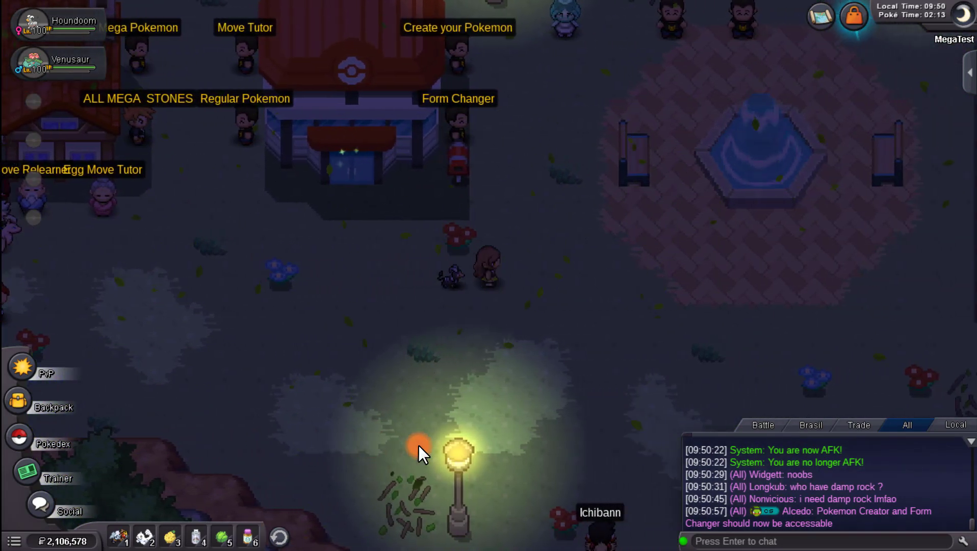
{"action": "key", "text": "Up"}
{"action": "key", "text": "Down"}
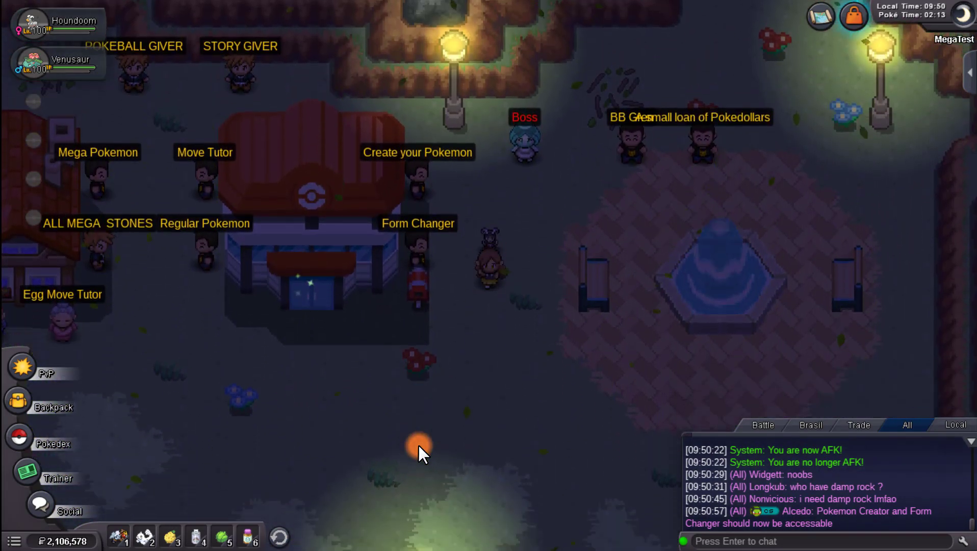